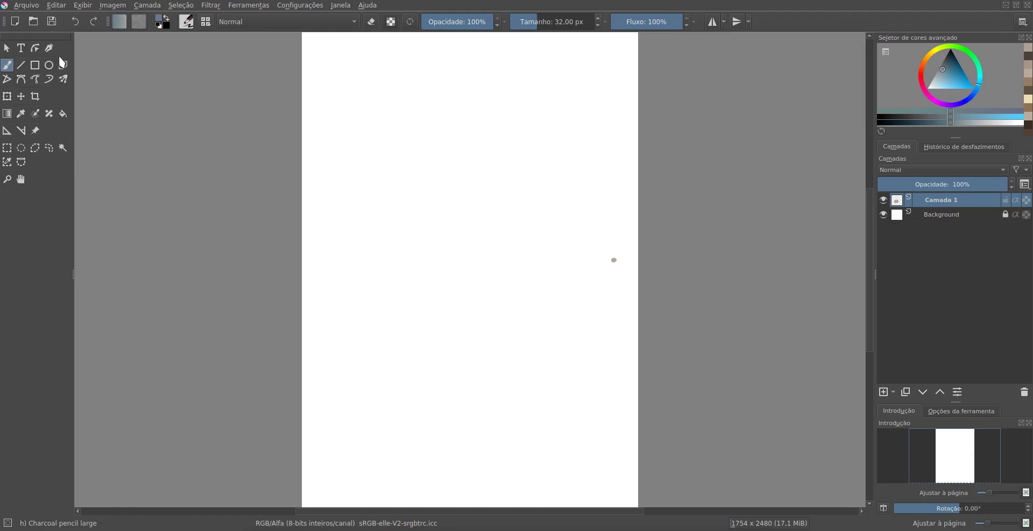
# Fill the canvas blue-grey and lay a vertical darker-blue gradient over it.
pyautogui.click(63, 114)
pyautogui.click(518, 363)
pyautogui.press('g')
pyautogui.click(974, 79)
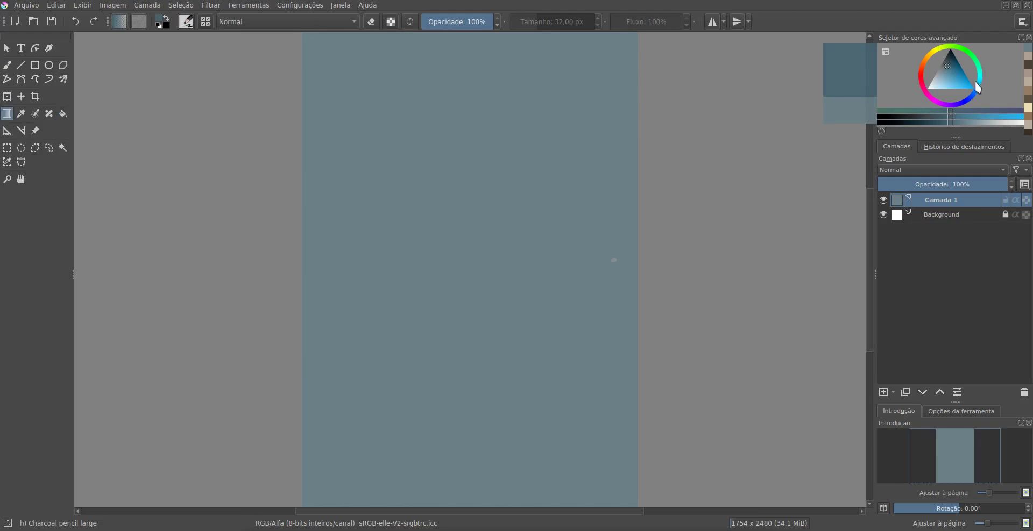
pyautogui.moveTo(471, 302); pyautogui.dragTo(484, 35)
# Pick a warm tan and fade it down from the top of the canvas.
pyautogui.click(959, 54)
pyautogui.moveTo(959, 54); pyautogui.dragTo(926, 56)
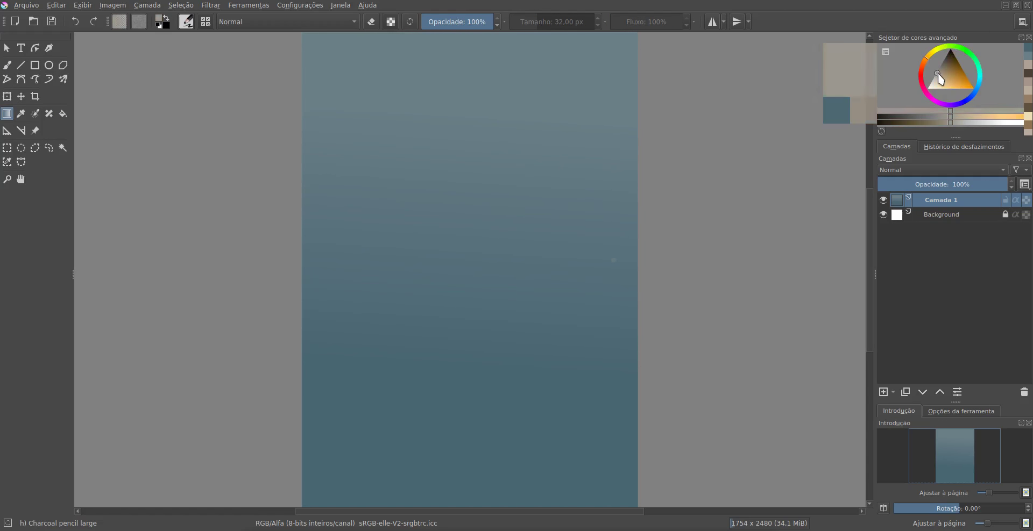
pyautogui.moveTo(473, 49); pyautogui.dragTo(403, 396)
# With a near-black freehand brush, sketch the rounded head outline and neck lines.
pyautogui.press('b')
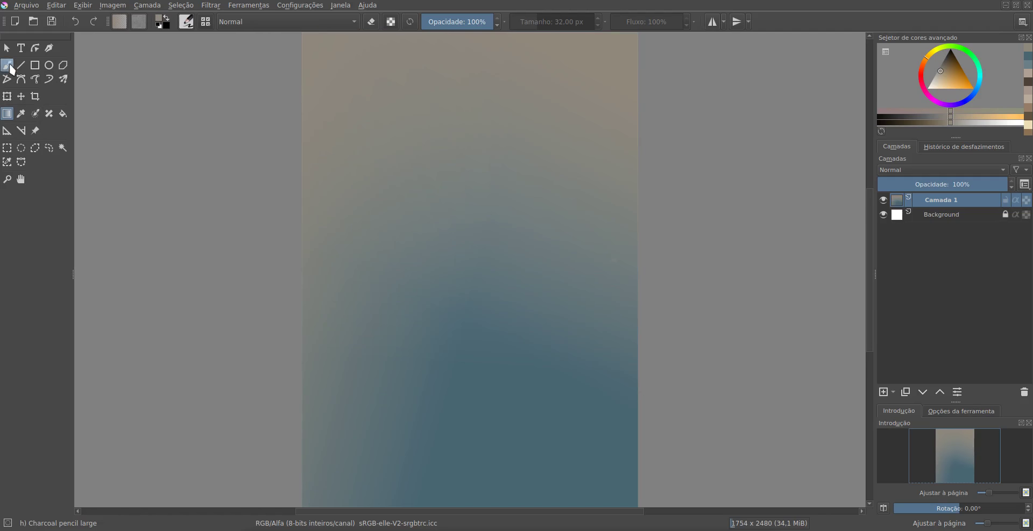
pyautogui.press('d')
pyautogui.moveTo(383, 121)
pyautogui.mouseDown()
pyautogui.moveTo(436, 57)
pyautogui.moveTo(542, 102)
pyautogui.moveTo(567, 178)
pyautogui.moveTo(360, 258)
pyautogui.moveTo(349, 157)
pyautogui.mouseUp()
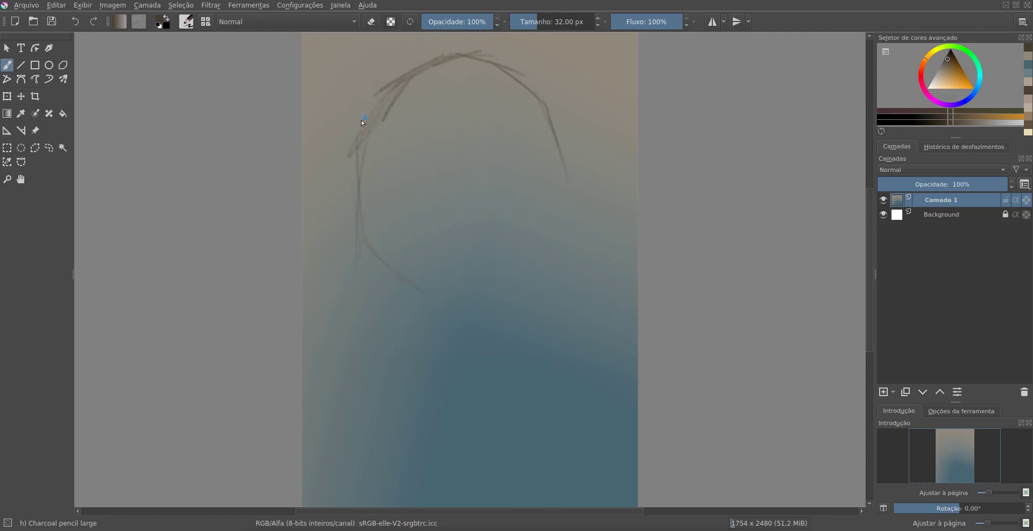
pyautogui.moveTo(492, 54); pyautogui.dragTo(550, 84)
pyautogui.moveTo(550, 84); pyautogui.dragTo(570, 157)
pyautogui.moveTo(396, 256)
pyautogui.mouseDown()
pyautogui.moveTo(517, 304)
pyautogui.moveTo(490, 390)
pyautogui.mouseUp()
pyautogui.moveTo(515, 317); pyautogui.dragTo(537, 406)
pyautogui.moveTo(423, 337); pyautogui.dragTo(393, 368)
pyautogui.scroll(-3, 541, 376)
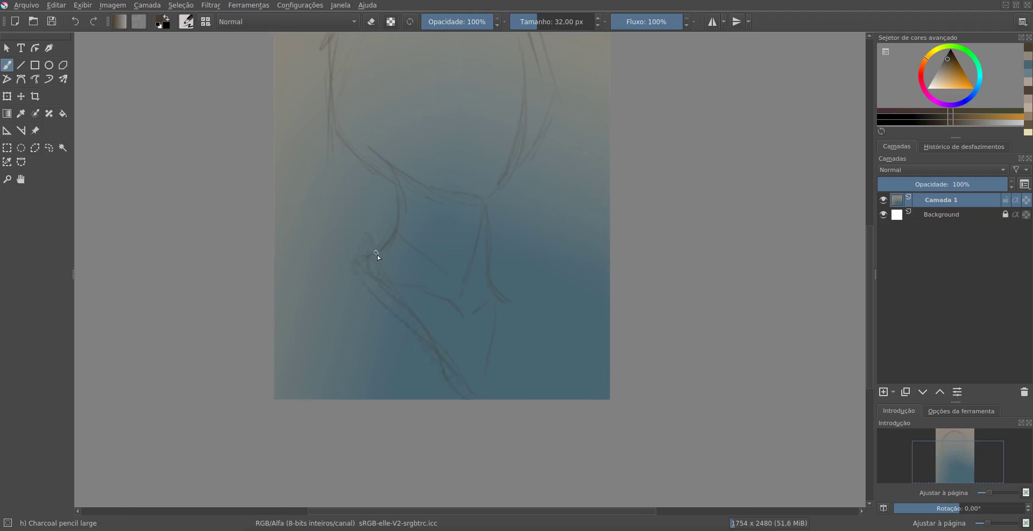
# Sketch the hair's long left and right contours and a strand from the hair knot.
pyautogui.moveTo(376, 258); pyautogui.dragTo(473, 388)
pyautogui.moveTo(486, 272); pyautogui.dragTo(511, 398)
pyautogui.moveTo(386, 312); pyautogui.dragTo(415, 366)
pyautogui.moveTo(376, 242); pyautogui.dragTo(277, 285)
pyautogui.moveTo(360, 314); pyautogui.dragTo(331, 339)
pyautogui.scroll(3, 450, 343)
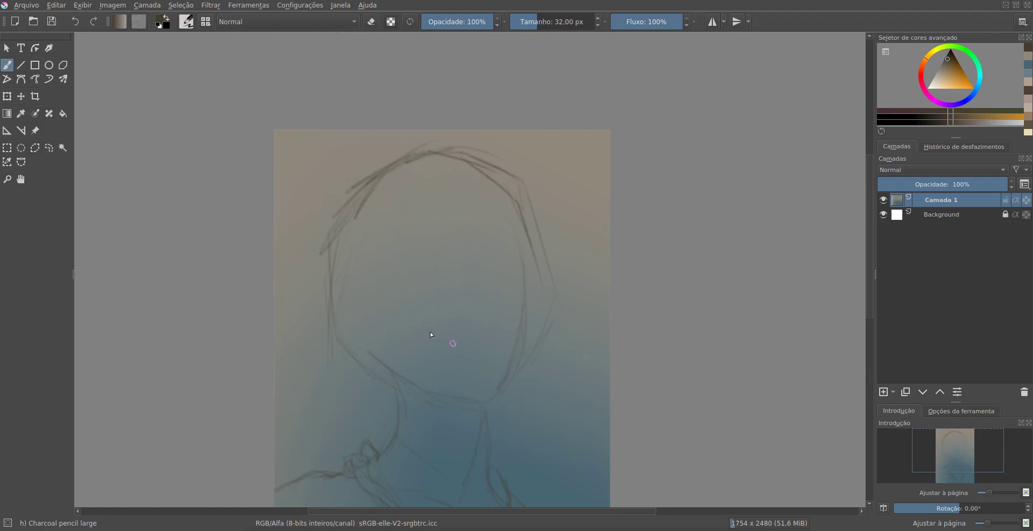
# Sketch the ear, the jaw and both cheek curves.
pyautogui.moveTo(352, 277)
pyautogui.mouseDown()
pyautogui.moveTo(339, 308)
pyautogui.moveTo(361, 328)
pyautogui.mouseUp()
pyautogui.moveTo(368, 293)
pyautogui.mouseDown()
pyautogui.moveTo(362, 339)
pyautogui.moveTo(377, 413)
pyautogui.mouseUp()
pyautogui.moveTo(386, 349); pyautogui.dragTo(374, 414)
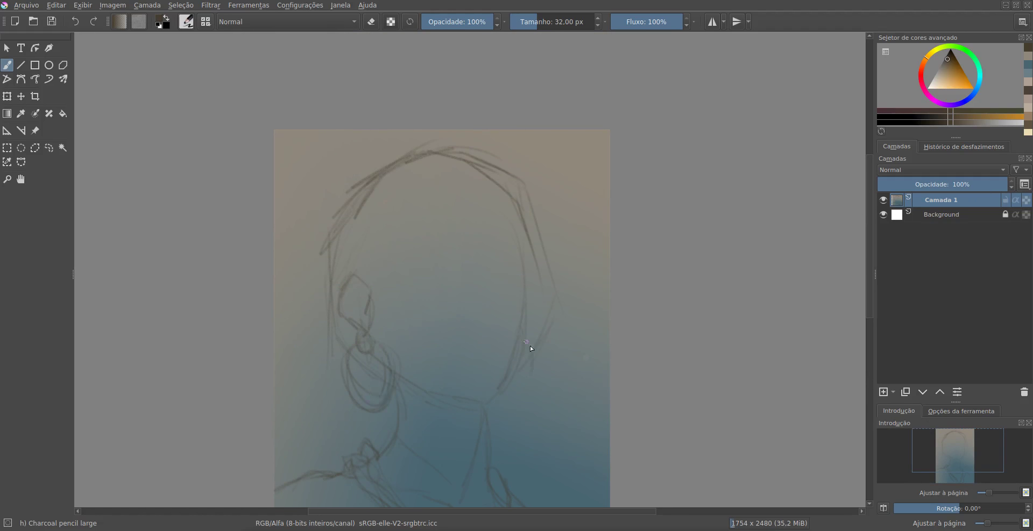
pyautogui.moveTo(530, 339); pyautogui.dragTo(508, 406)
# Sketch the bangs, eye area, nose and eyebrow, chin line and top-of-head hair strokes.
pyautogui.moveTo(400, 188); pyautogui.dragTo(386, 253)
pyautogui.moveTo(446, 162)
pyautogui.mouseDown()
pyautogui.moveTo(471, 220)
pyautogui.moveTo(468, 274)
pyautogui.mouseUp()
pyautogui.moveTo(493, 241)
pyautogui.mouseDown()
pyautogui.moveTo(469, 307)
pyautogui.moveTo(482, 316)
pyautogui.mouseUp()
pyautogui.moveTo(402, 269)
pyautogui.mouseDown()
pyautogui.moveTo(518, 235)
pyautogui.moveTo(488, 271)
pyautogui.moveTo(511, 265)
pyautogui.moveTo(437, 265)
pyautogui.moveTo(513, 277)
pyautogui.mouseUp()
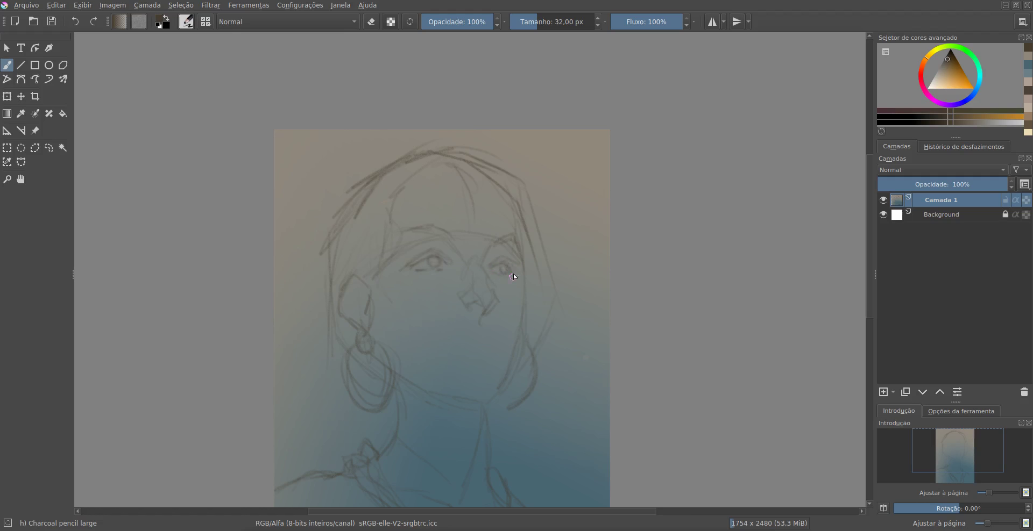
pyautogui.moveTo(468, 306)
pyautogui.mouseDown()
pyautogui.moveTo(475, 301)
pyautogui.moveTo(485, 329)
pyautogui.moveTo(498, 329)
pyautogui.moveTo(487, 357)
pyautogui.moveTo(451, 341)
pyautogui.moveTo(485, 353)
pyautogui.mouseUp()
pyautogui.moveTo(475, 400); pyautogui.dragTo(449, 399)
pyautogui.moveTo(366, 206)
pyautogui.mouseDown()
pyautogui.moveTo(410, 178)
pyautogui.moveTo(396, 173)
pyautogui.moveTo(477, 193)
pyautogui.moveTo(337, 227)
pyautogui.mouseUp()
# Add hair strokes across the top and long strands down the left past the earring.
pyautogui.moveTo(342, 158); pyautogui.dragTo(340, 130)
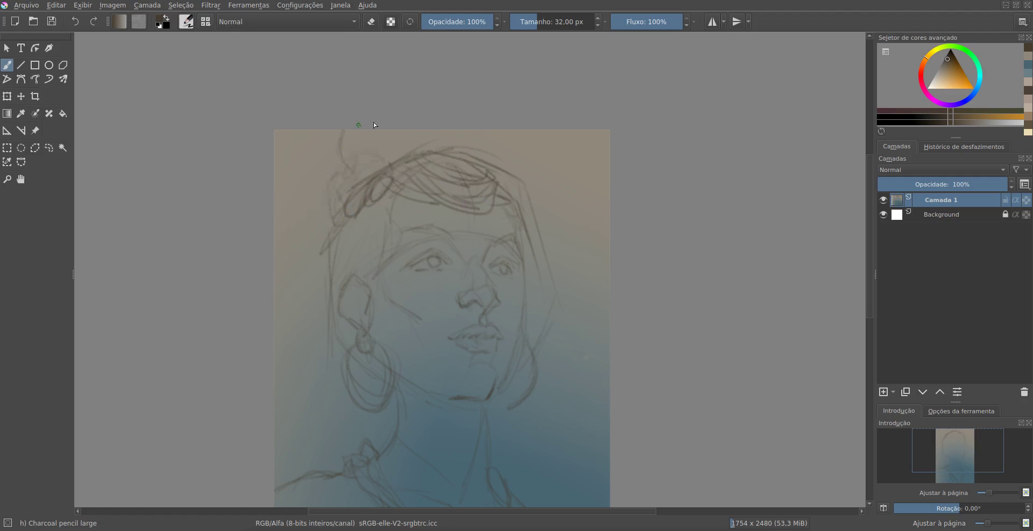
pyautogui.moveTo(494, 168)
pyautogui.mouseDown()
pyautogui.moveTo(474, 130)
pyautogui.moveTo(517, 173)
pyautogui.mouseUp()
pyautogui.moveTo(328, 179)
pyautogui.mouseDown()
pyautogui.moveTo(307, 230)
pyautogui.moveTo(325, 247)
pyautogui.mouseUp()
pyautogui.moveTo(368, 211); pyautogui.dragTo(346, 268)
pyautogui.moveTo(379, 233); pyautogui.dragTo(400, 258)
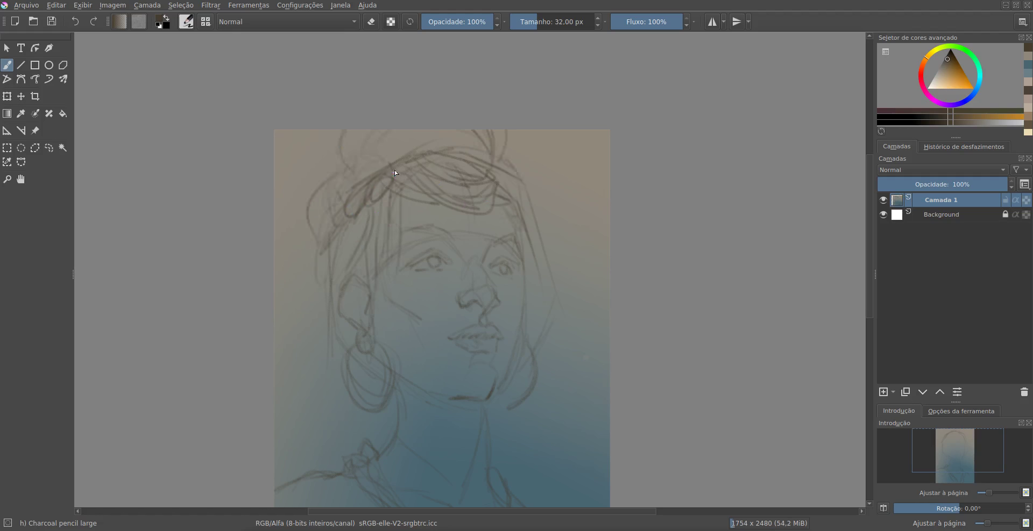
pyautogui.moveTo(403, 130); pyautogui.dragTo(394, 365)
pyautogui.moveTo(372, 310); pyautogui.dragTo(368, 366)
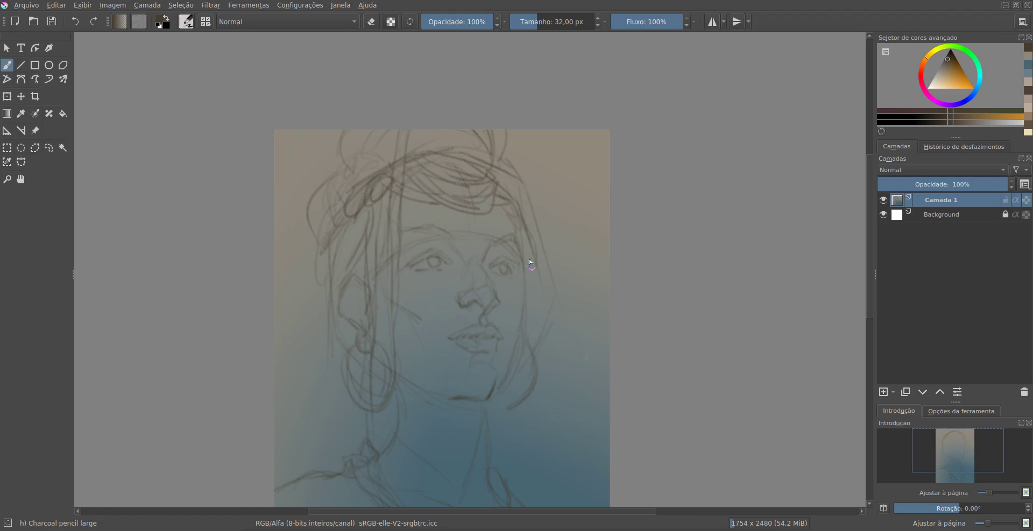
# Add more hair lines along both sides of the face and the upper eyelid.
pyautogui.moveTo(533, 261); pyautogui.dragTo(524, 486)
pyautogui.moveTo(515, 186); pyautogui.dragTo(528, 265)
pyautogui.moveTo(365, 215); pyautogui.dragTo(325, 280)
pyautogui.moveTo(331, 242); pyautogui.dragTo(317, 437)
pyautogui.moveTo(340, 337); pyautogui.dragTo(336, 400)
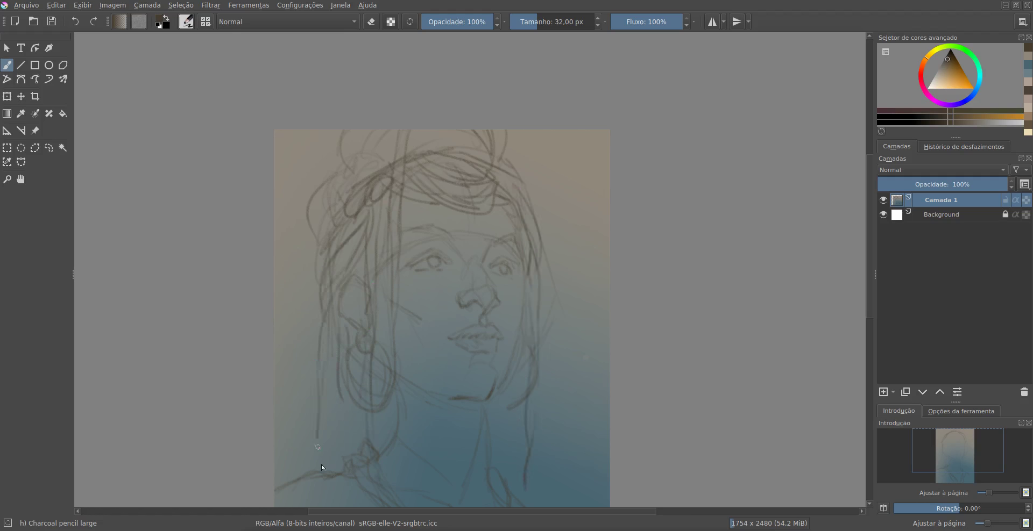
pyautogui.moveTo(317, 256); pyautogui.dragTo(302, 329)
pyautogui.moveTo(366, 400); pyautogui.dragTo(332, 467)
pyautogui.moveTo(305, 363); pyautogui.dragTo(293, 461)
pyautogui.moveTo(407, 266)
pyautogui.mouseDown()
pyautogui.moveTo(442, 255)
pyautogui.moveTo(449, 236)
pyautogui.mouseUp()
# Darken the eyes, eyebrows and nose shading in charcoal.
pyautogui.moveTo(414, 264); pyautogui.dragTo(446, 259)
pyautogui.moveTo(487, 247); pyautogui.dragTo(523, 245)
pyautogui.moveTo(489, 266); pyautogui.dragTo(517, 272)
pyautogui.moveTo(455, 299)
pyautogui.mouseDown()
pyautogui.moveTo(491, 317)
pyautogui.moveTo(450, 339)
pyautogui.moveTo(503, 339)
pyautogui.moveTo(491, 350)
pyautogui.mouseUp()
pyautogui.moveTo(459, 296); pyautogui.dragTo(497, 311)
pyautogui.moveTo(455, 235); pyautogui.dragTo(459, 245)
# Darken the right jaw contour, ear and left hair edge, and hatch cheek and neck shading.
pyautogui.moveTo(524, 260); pyautogui.dragTo(506, 375)
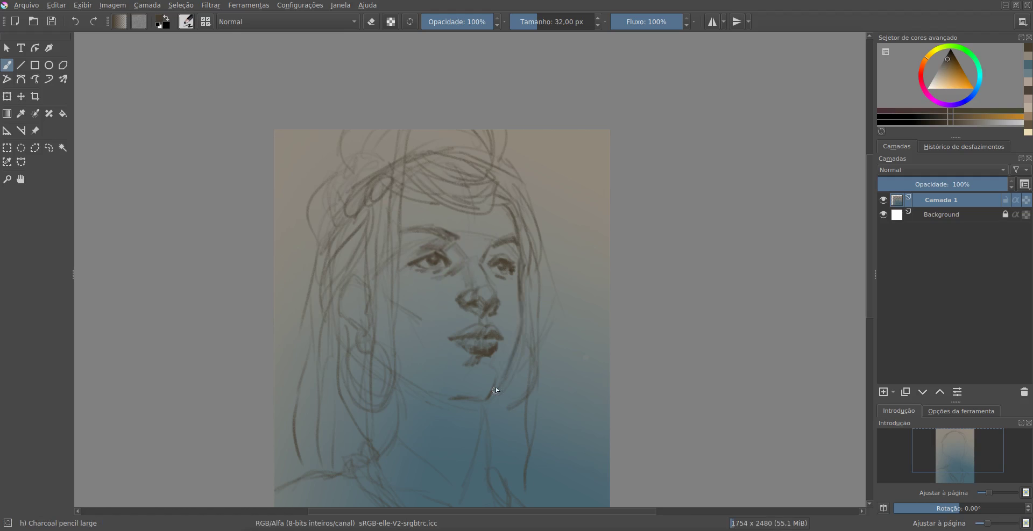
pyautogui.moveTo(355, 277); pyautogui.dragTo(366, 356)
pyautogui.moveTo(400, 323); pyautogui.dragTo(425, 350)
pyautogui.moveTo(398, 377); pyautogui.dragTo(484, 409)
pyautogui.moveTo(302, 237); pyautogui.dragTo(280, 484)
pyautogui.moveTo(447, 239); pyautogui.dragTo(457, 263)
pyautogui.moveTo(397, 190); pyautogui.dragTo(433, 215)
# Add a dark stroke under the chin and hatch dense dark strands into the upper hair.
pyautogui.moveTo(349, 135); pyautogui.dragTo(365, 169)
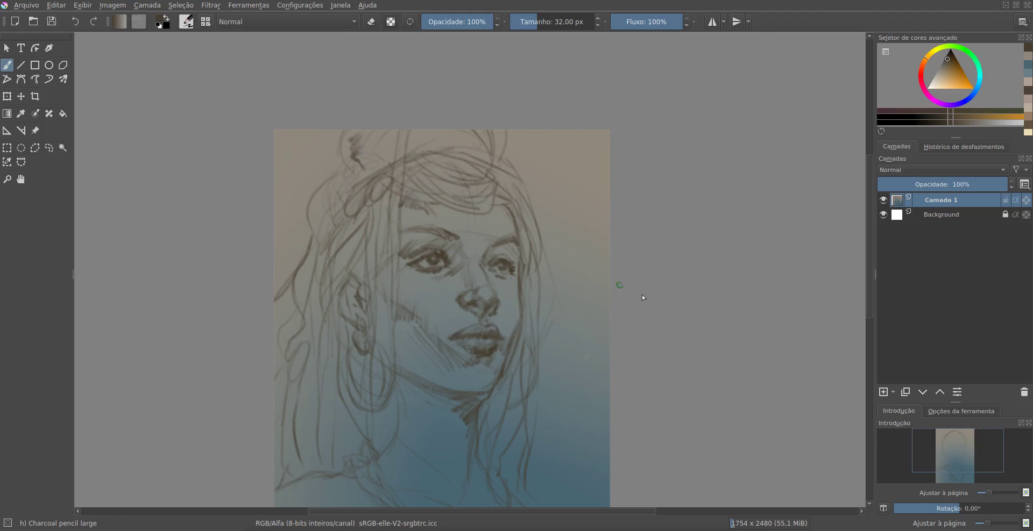
pyautogui.click(940, 450)
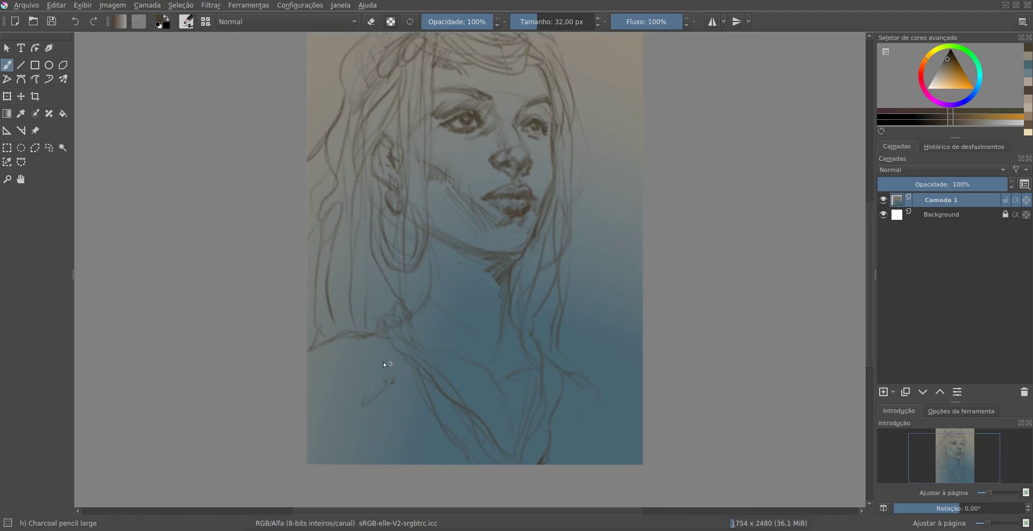
pyautogui.moveTo(384, 365); pyautogui.dragTo(371, 415)
pyautogui.moveTo(422, 338)
pyautogui.mouseDown()
pyautogui.moveTo(505, 353)
pyautogui.moveTo(392, 406)
pyautogui.mouseUp()
pyautogui.moveTo(376, 91)
pyautogui.mouseDown()
pyautogui.moveTo(318, 237)
pyautogui.moveTo(382, 376)
pyautogui.mouseUp()
# With the Chalk Soft brush, dab dark chalk near the earring and over the upper-left hair.
pyautogui.click(206, 21)
pyautogui.click(332, 182)
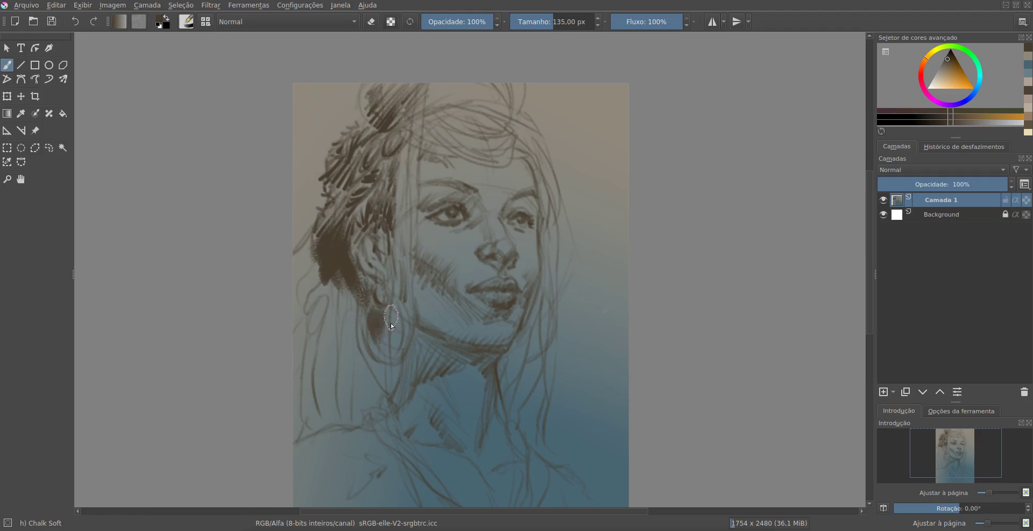
pyautogui.moveTo(422, 86)
pyautogui.mouseDown()
pyautogui.moveTo(414, 170)
pyautogui.moveTo(360, 193)
pyautogui.mouseUp()
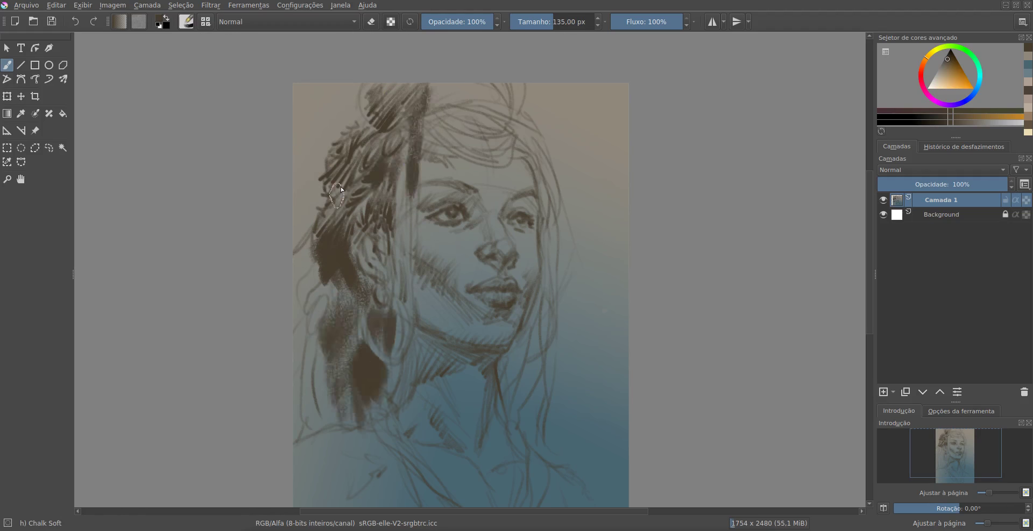
pyautogui.moveTo(350, 134); pyautogui.dragTo(323, 221)
# At about 84 px, mass dark chalk over the top hair and down the left side to the neck.
pyautogui.press('[')
pyautogui.press('[')
pyautogui.moveTo(436, 112)
pyautogui.mouseDown()
pyautogui.moveTo(365, 94)
pyautogui.moveTo(338, 156)
pyautogui.mouseUp()
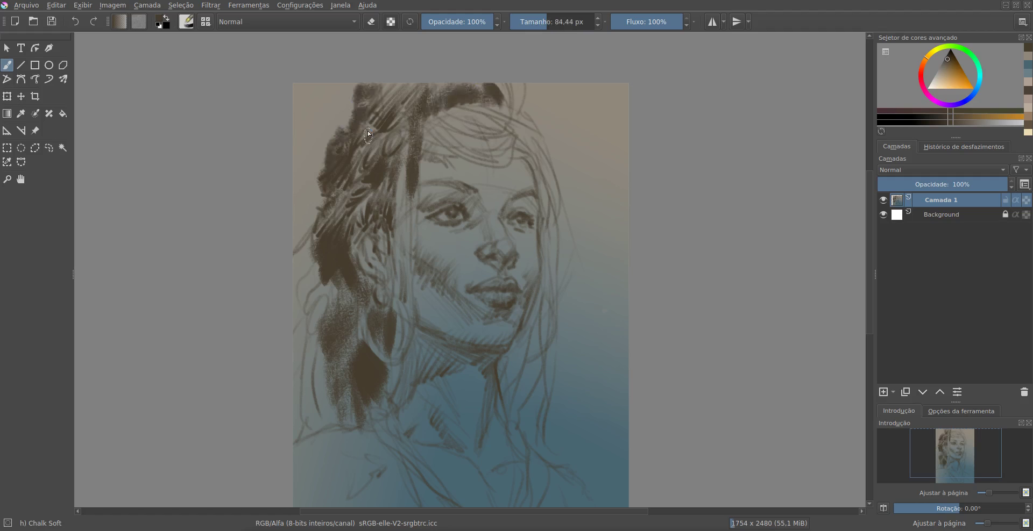
pyautogui.moveTo(387, 91); pyautogui.dragTo(376, 156)
pyautogui.moveTo(318, 220)
pyautogui.mouseDown()
pyautogui.moveTo(301, 426)
pyautogui.moveTo(341, 422)
pyautogui.mouseUp()
pyautogui.moveTo(414, 183)
pyautogui.mouseDown()
pyautogui.moveTo(393, 426)
pyautogui.moveTo(433, 479)
pyautogui.mouseUp()
pyautogui.moveTo(373, 415); pyautogui.dragTo(398, 467)
pyautogui.moveTo(358, 210); pyautogui.dragTo(377, 266)
pyautogui.moveTo(384, 225); pyautogui.dragTo(395, 363)
# Shade the cheek, jaw, brow, neck, left shoulder and right side of the face.
pyautogui.moveTo(415, 270)
pyautogui.mouseDown()
pyautogui.moveTo(438, 267)
pyautogui.moveTo(466, 295)
pyautogui.moveTo(446, 304)
pyautogui.moveTo(466, 339)
pyautogui.moveTo(508, 333)
pyautogui.moveTo(518, 299)
pyautogui.mouseUp()
pyautogui.moveTo(420, 191); pyautogui.dragTo(516, 213)
pyautogui.moveTo(430, 146)
pyautogui.mouseDown()
pyautogui.moveTo(447, 121)
pyautogui.moveTo(508, 94)
pyautogui.moveTo(544, 188)
pyautogui.moveTo(546, 288)
pyautogui.moveTo(495, 371)
pyautogui.mouseUp()
pyautogui.moveTo(416, 349)
pyautogui.mouseDown()
pyautogui.moveTo(473, 376)
pyautogui.moveTo(403, 387)
pyautogui.moveTo(421, 433)
pyautogui.mouseUp()
pyautogui.moveTo(377, 463); pyautogui.dragTo(358, 489)
pyautogui.moveTo(557, 189); pyautogui.dragTo(562, 296)
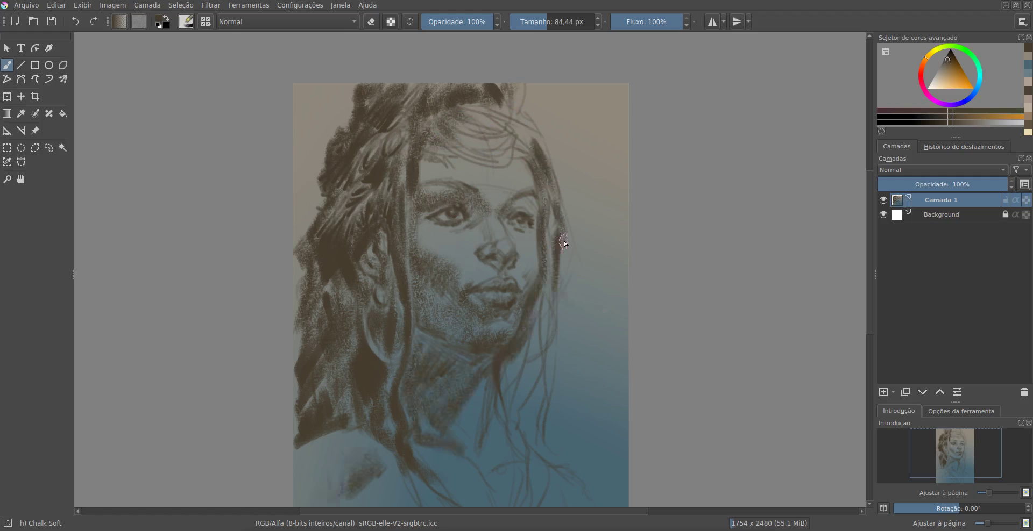
pyautogui.moveTo(565, 237); pyautogui.dragTo(572, 301)
# Darken the hair across the top of the head and down the left edge.
pyautogui.moveTo(533, 153)
pyautogui.mouseDown()
pyautogui.moveTo(511, 107)
pyautogui.moveTo(376, 137)
pyautogui.moveTo(331, 215)
pyautogui.mouseUp()
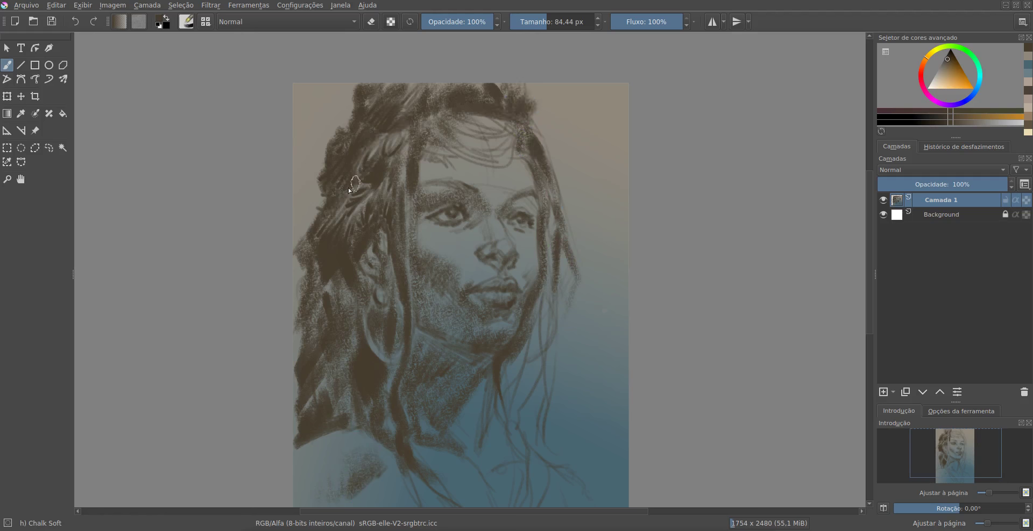
pyautogui.moveTo(401, 148)
pyautogui.mouseDown()
pyautogui.moveTo(395, 194)
pyautogui.moveTo(342, 232)
pyautogui.moveTo(301, 298)
pyautogui.moveTo(293, 447)
pyautogui.mouseUp()
pyautogui.moveTo(938, 455); pyautogui.dragTo(940, 469)
pyautogui.moveTo(525, 102); pyautogui.dragTo(535, 330)
# Paint hair strands beside the neck, braid strands on the left and hair over the left shoulder.
pyautogui.moveTo(519, 199); pyautogui.dragTo(497, 323)
pyautogui.moveTo(508, 217)
pyautogui.mouseDown()
pyautogui.moveTo(465, 318)
pyautogui.moveTo(505, 339)
pyautogui.mouseUp()
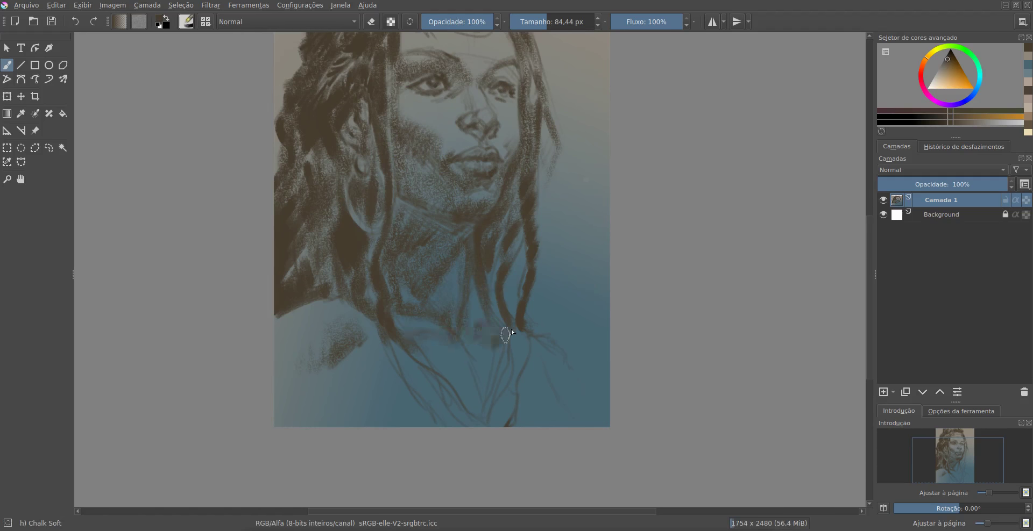
pyautogui.moveTo(519, 244)
pyautogui.mouseDown()
pyautogui.moveTo(503, 330)
pyautogui.moveTo(514, 417)
pyautogui.mouseUp()
pyautogui.moveTo(387, 347); pyautogui.dragTo(386, 403)
pyautogui.moveTo(377, 310); pyautogui.dragTo(375, 230)
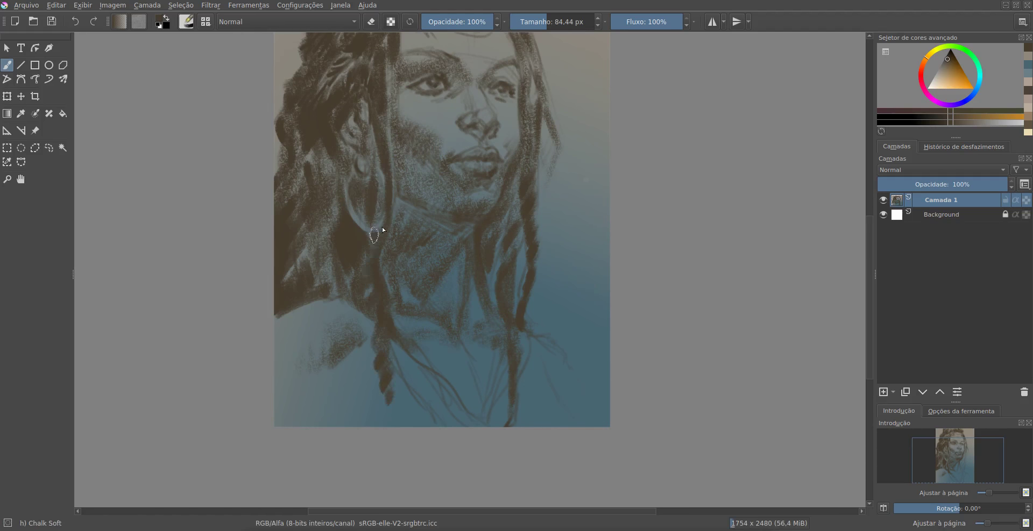
pyautogui.moveTo(387, 75); pyautogui.dragTo(395, 137)
pyautogui.moveTo(409, 173); pyautogui.dragTo(457, 317)
pyautogui.moveTo(473, 177); pyautogui.dragTo(516, 323)
pyautogui.moveTo(371, 285); pyautogui.dragTo(279, 371)
pyautogui.moveTo(350, 301); pyautogui.dragTo(301, 376)
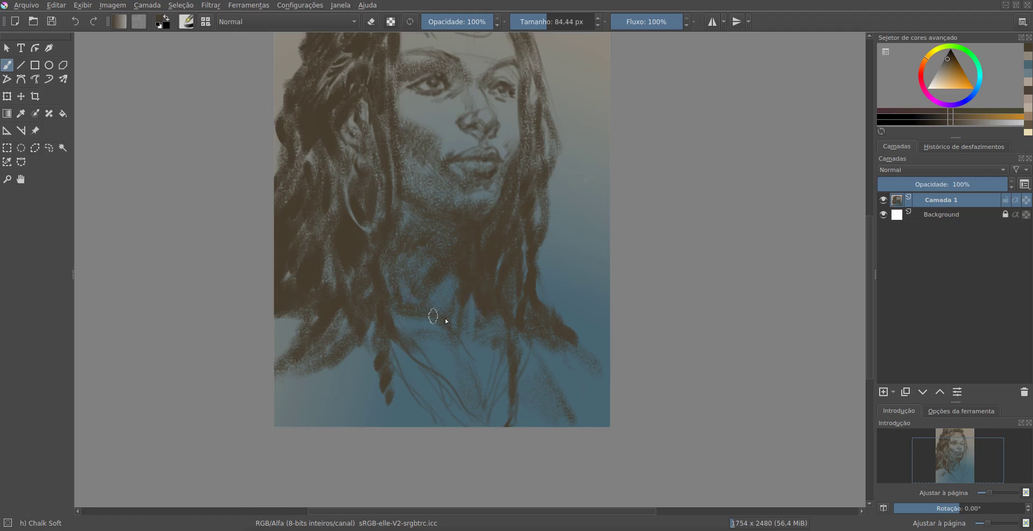
# Shade chalk across the neck, chest, cheek and nose bridge.
pyautogui.moveTo(420, 389); pyautogui.dragTo(431, 425)
pyautogui.moveTo(366, 366); pyautogui.dragTo(468, 419)
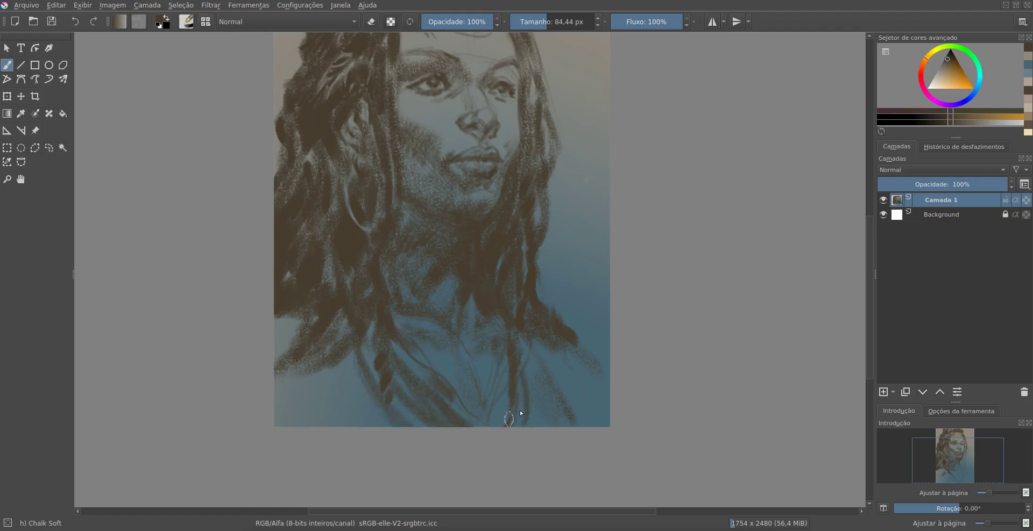
pyautogui.moveTo(522, 377); pyautogui.dragTo(602, 373)
pyautogui.moveTo(437, 237)
pyautogui.mouseDown()
pyautogui.moveTo(487, 188)
pyautogui.moveTo(485, 224)
pyautogui.mouseUp()
# Add light tan highlights to the hoop earrings, hair and stripes across the headband.
pyautogui.moveTo(387, 258); pyautogui.dragTo(385, 328)
pyautogui.moveTo(537, 264); pyautogui.dragTo(511, 326)
pyautogui.moveTo(433, 81); pyautogui.dragTo(339, 150)
pyautogui.moveTo(538, 271); pyautogui.dragTo(545, 288)
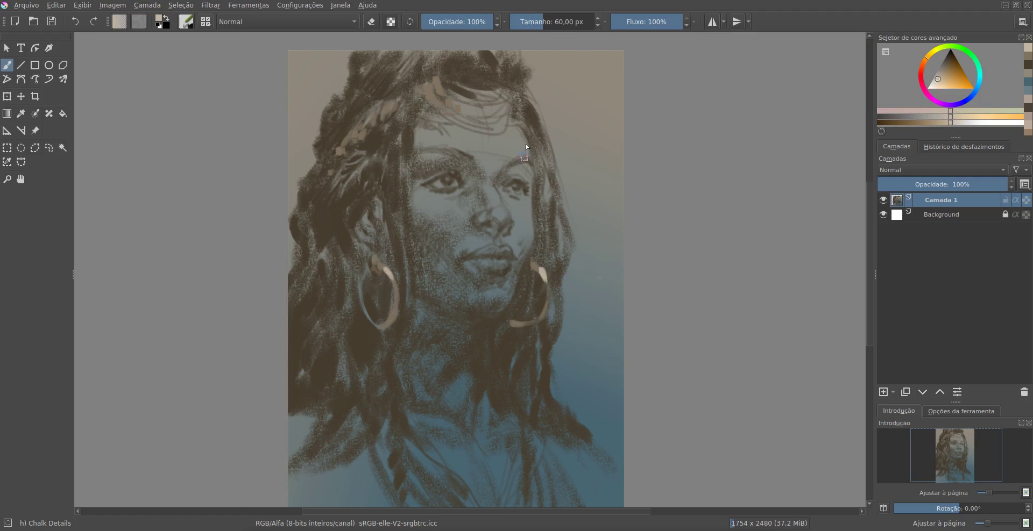
pyautogui.moveTo(446, 80); pyautogui.dragTo(508, 134)
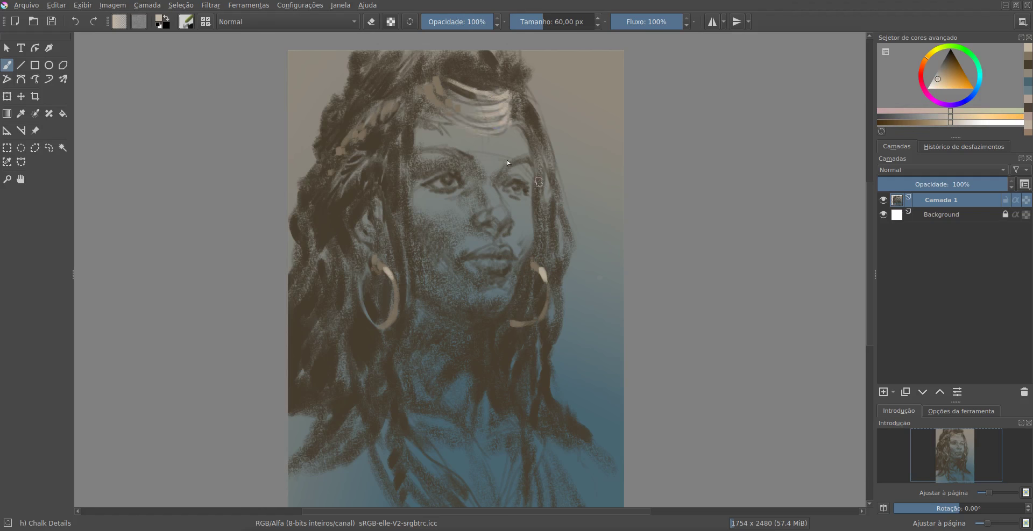
pyautogui.moveTo(451, 85); pyautogui.dragTo(430, 112)
pyautogui.press('/')
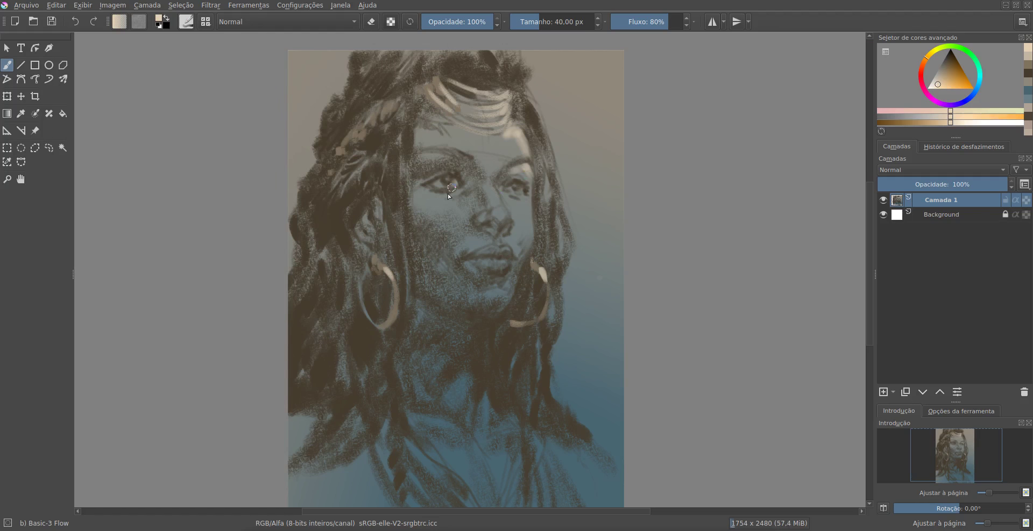
# Brighten above the left eye, down the nose, the left cheek and the face's right edge.
pyautogui.moveTo(465, 164); pyautogui.dragTo(452, 149)
pyautogui.moveTo(499, 183)
pyautogui.mouseDown()
pyautogui.moveTo(498, 236)
pyautogui.moveTo(512, 256)
pyautogui.mouseUp()
pyautogui.moveTo(530, 197); pyautogui.dragTo(500, 312)
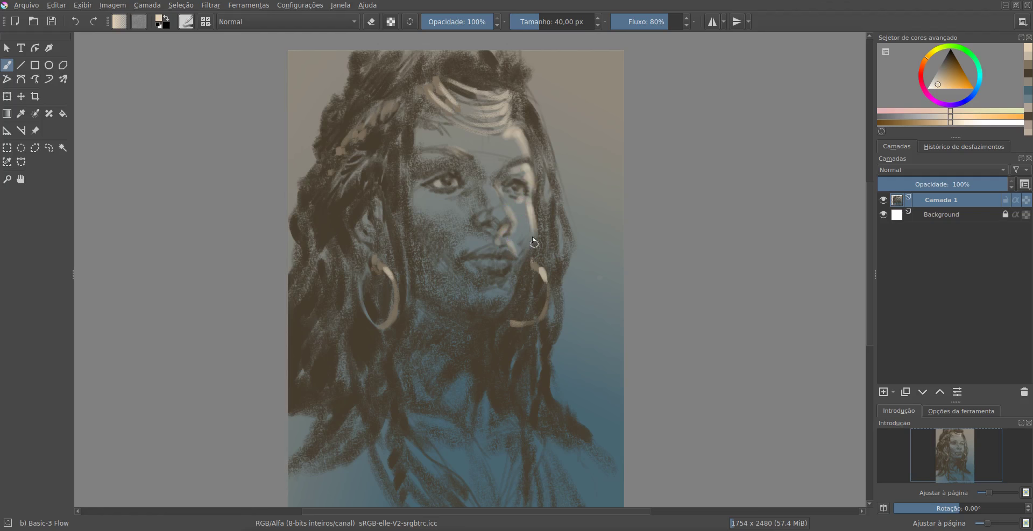
pyautogui.moveTo(532, 130); pyautogui.dragTo(551, 204)
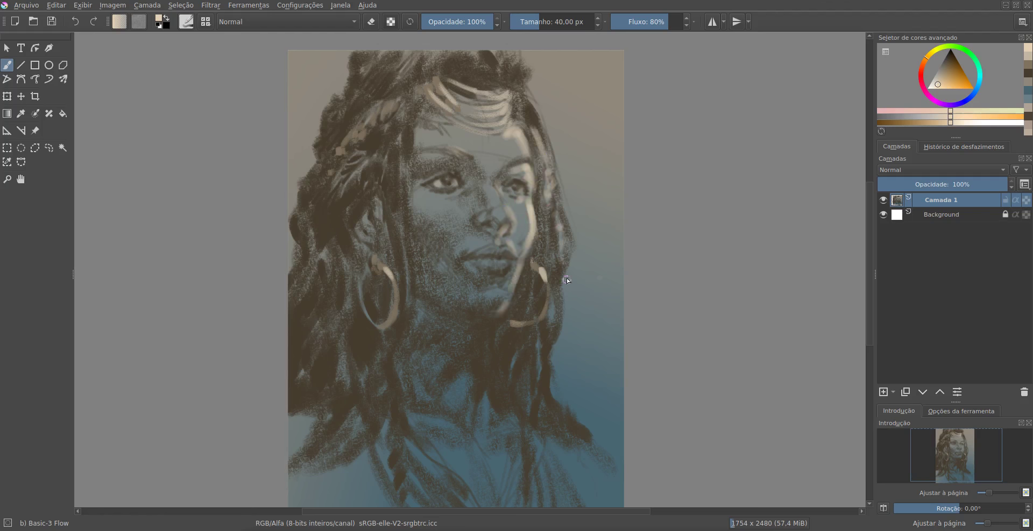
# Pick a golden yellow and paint gold into the upper hair, headband and both earrings.
pyautogui.click(945, 80)
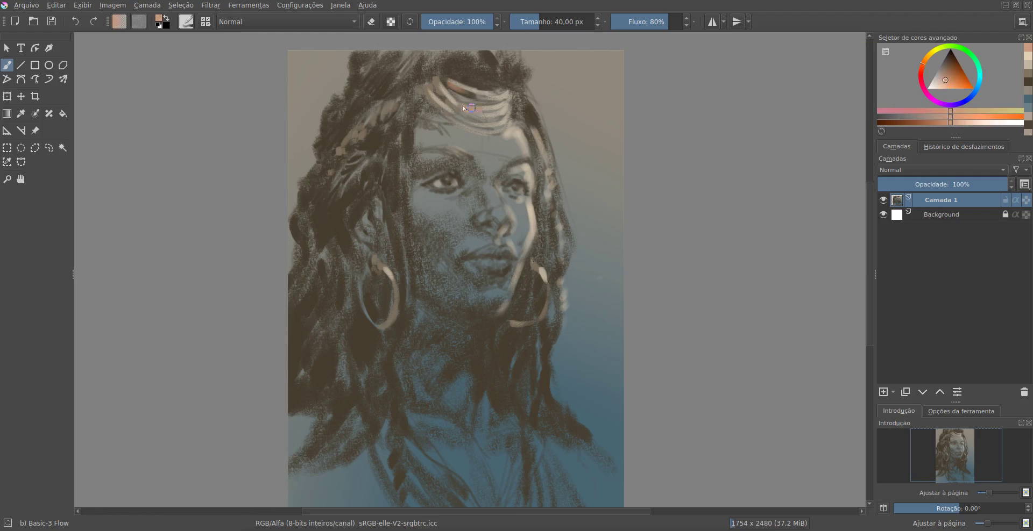
pyautogui.click(925, 58)
pyautogui.click(952, 70)
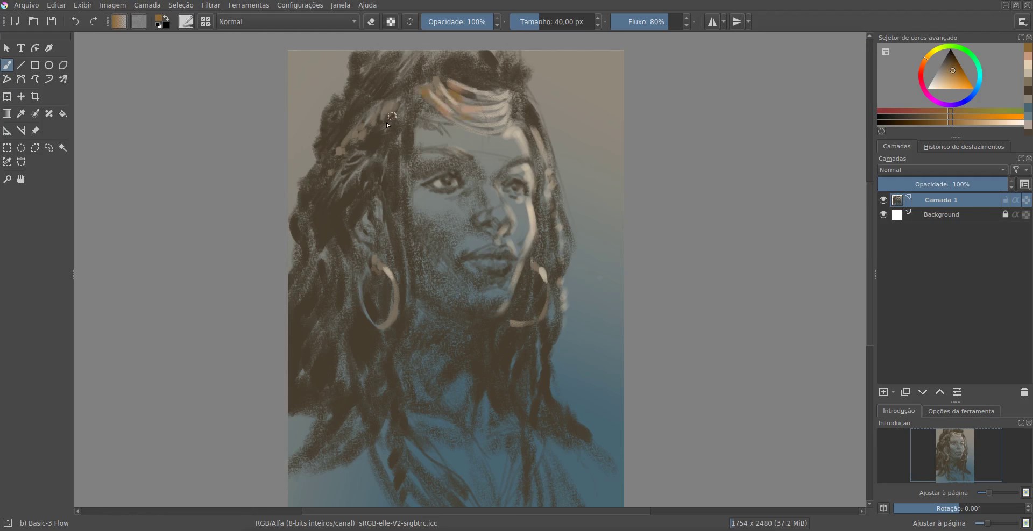
pyautogui.click(930, 61)
pyautogui.click(949, 76)
pyautogui.moveTo(386, 110)
pyautogui.mouseDown()
pyautogui.moveTo(336, 146)
pyautogui.moveTo(494, 115)
pyautogui.mouseUp()
pyautogui.moveTo(537, 263); pyautogui.dragTo(544, 278)
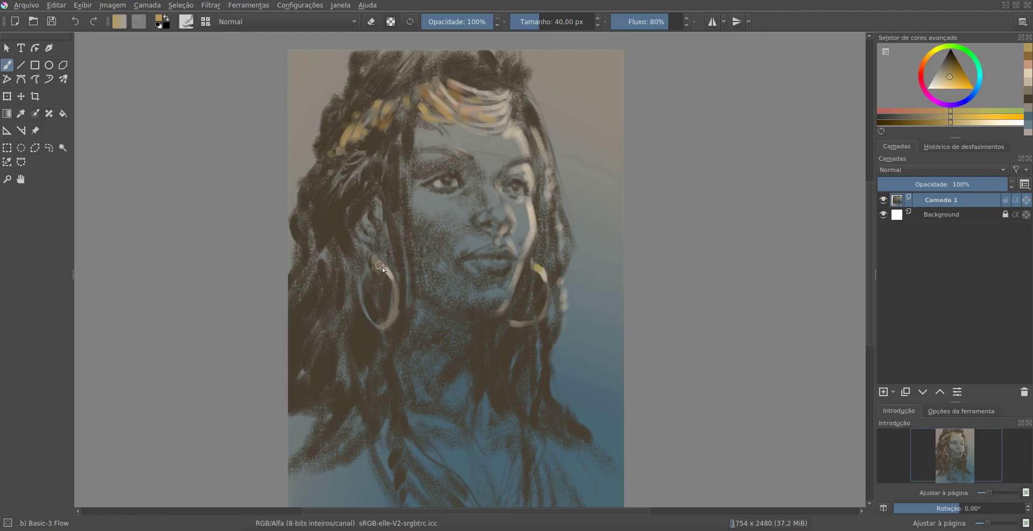
pyautogui.moveTo(380, 268); pyautogui.dragTo(395, 297)
# Add light beige highlights under the eye, on the lips and jaw, and down the neck.
pyautogui.click(939, 79)
pyautogui.moveTo(425, 196); pyautogui.dragTo(451, 210)
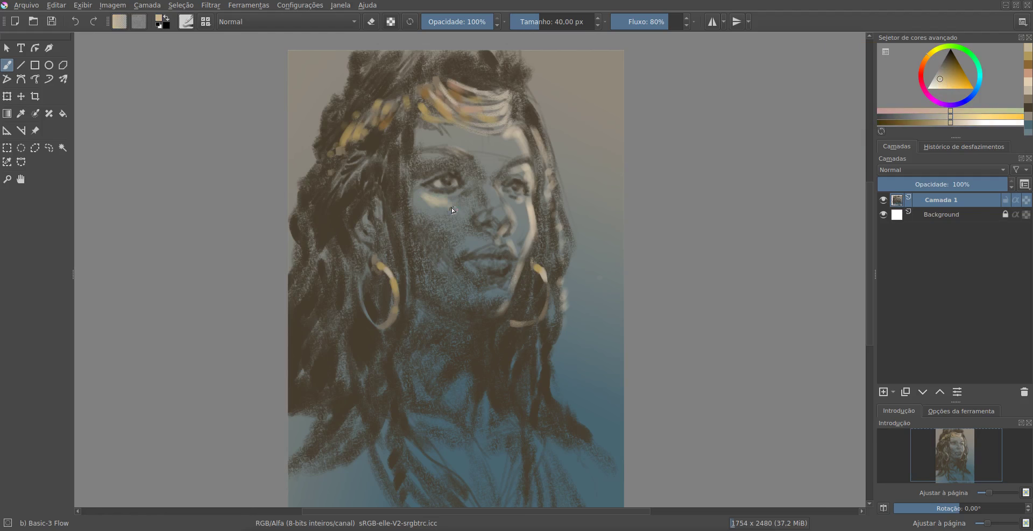
pyautogui.moveTo(491, 250)
pyautogui.mouseDown()
pyautogui.moveTo(510, 276)
pyautogui.moveTo(518, 269)
pyautogui.mouseUp()
pyautogui.keyDown('ctrl'); pyautogui.click(471, 371); pyautogui.keyUp('ctrl')
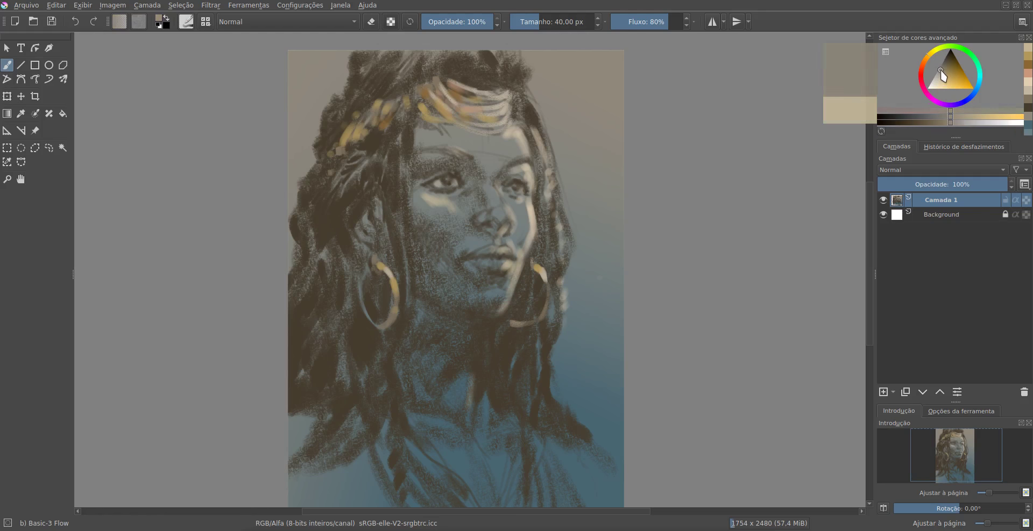
pyautogui.moveTo(472, 338); pyautogui.dragTo(467, 380)
pyautogui.moveTo(484, 337)
pyautogui.mouseDown()
pyautogui.moveTo(486, 389)
pyautogui.moveTo(523, 423)
pyautogui.mouseUp()
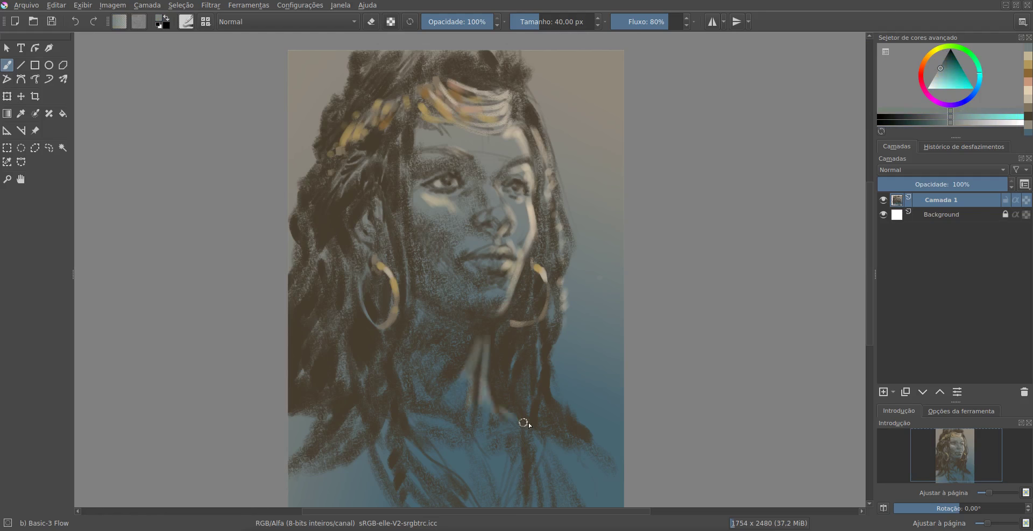
# Set a dark orange-brown colour and switch to the Charcoal Rock Soft brush.
pyautogui.click(948, 56)
pyautogui.click(918, 74)
pyautogui.moveTo(918, 74); pyautogui.dragTo(926, 57)
pyautogui.press('/')
# Darken the hair on the left side, upper left and top of the head with soft charcoal strokes.
pyautogui.moveTo(325, 253)
pyautogui.mouseDown()
pyautogui.moveTo(297, 255)
pyautogui.moveTo(304, 301)
pyautogui.moveTo(339, 371)
pyautogui.mouseUp()
pyautogui.moveTo(301, 396); pyautogui.dragTo(326, 419)
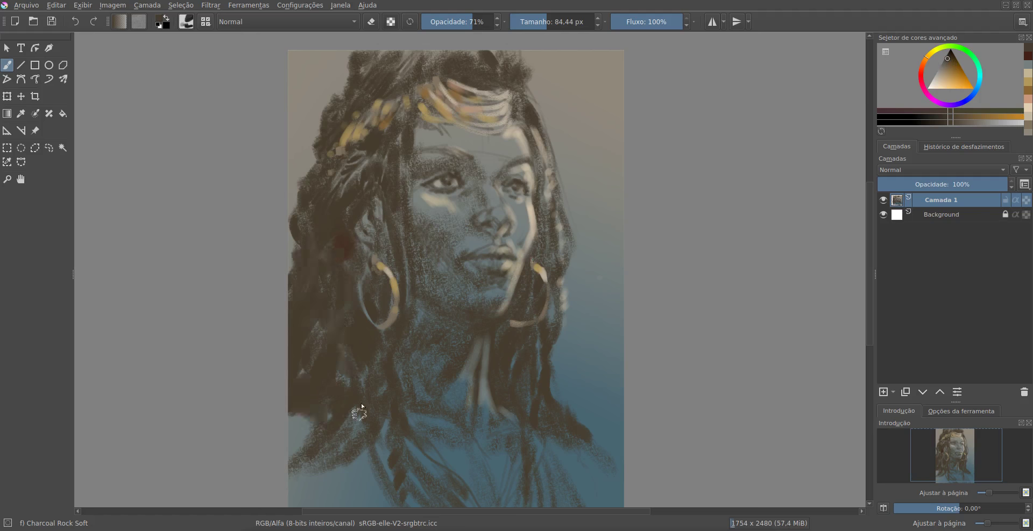
pyautogui.moveTo(339, 156)
pyautogui.mouseDown()
pyautogui.moveTo(334, 102)
pyautogui.moveTo(359, 77)
pyautogui.moveTo(398, 89)
pyautogui.mouseUp()
pyautogui.moveTo(928, 67); pyautogui.dragTo(925, 61)
# Set the brush to 92% opacity and 70.40 px, then dab light brown into the upper-left hair.
pyautogui.click(487, 22)
pyautogui.click(551, 22)
pyautogui.moveTo(323, 145); pyautogui.dragTo(366, 59)
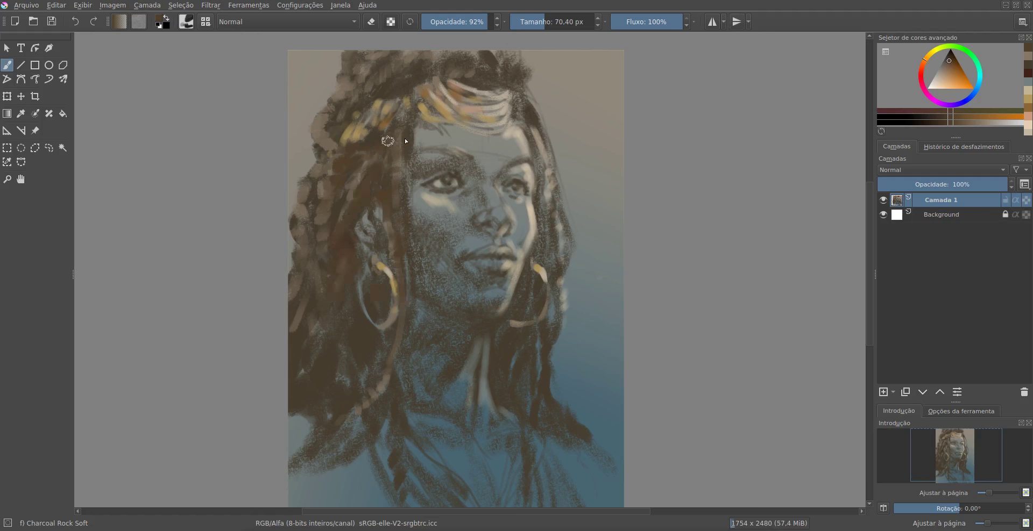
# Paint darker brown into the upper-left hair and light tan over the background right of the hair.
pyautogui.click(948, 58)
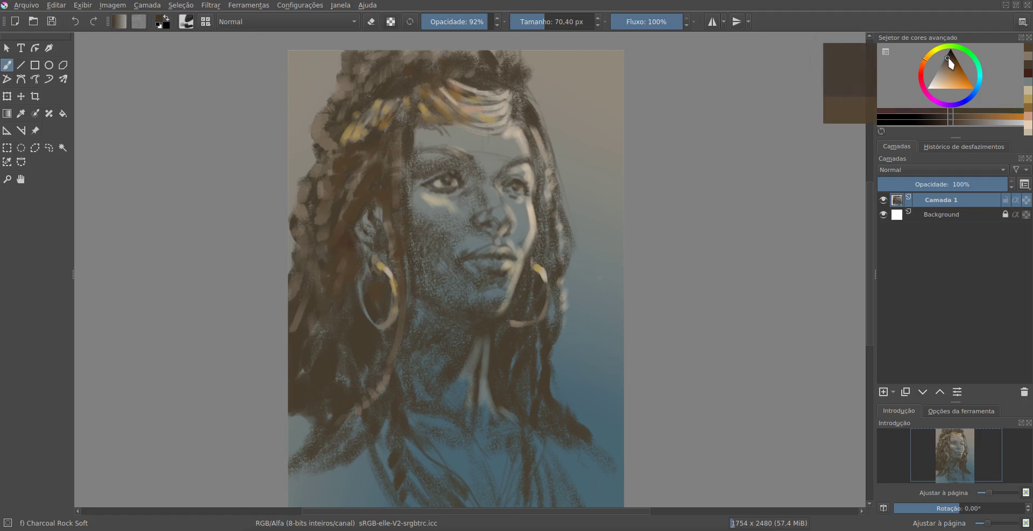
pyautogui.moveTo(387, 59)
pyautogui.mouseDown()
pyautogui.moveTo(357, 74)
pyautogui.moveTo(339, 106)
pyautogui.moveTo(322, 183)
pyautogui.mouseUp()
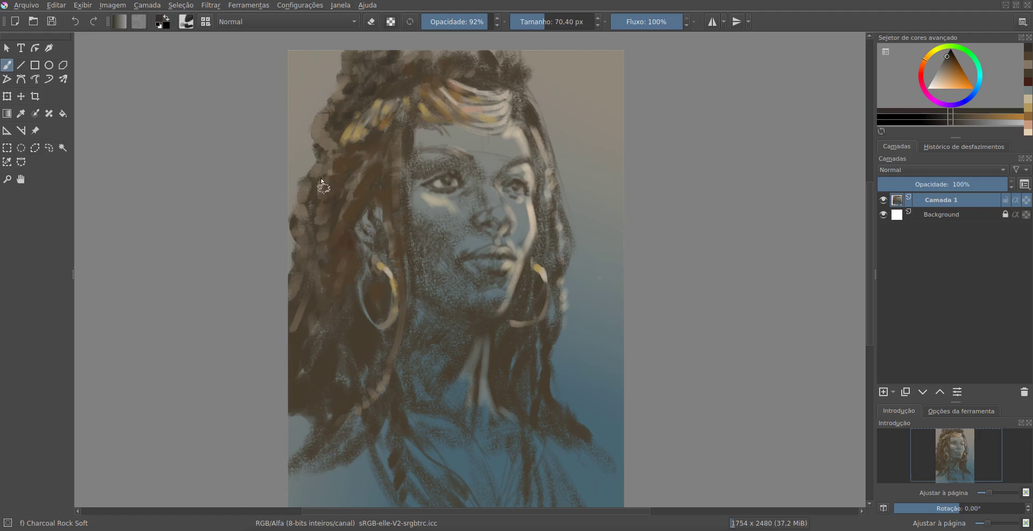
pyautogui.click(947, 84)
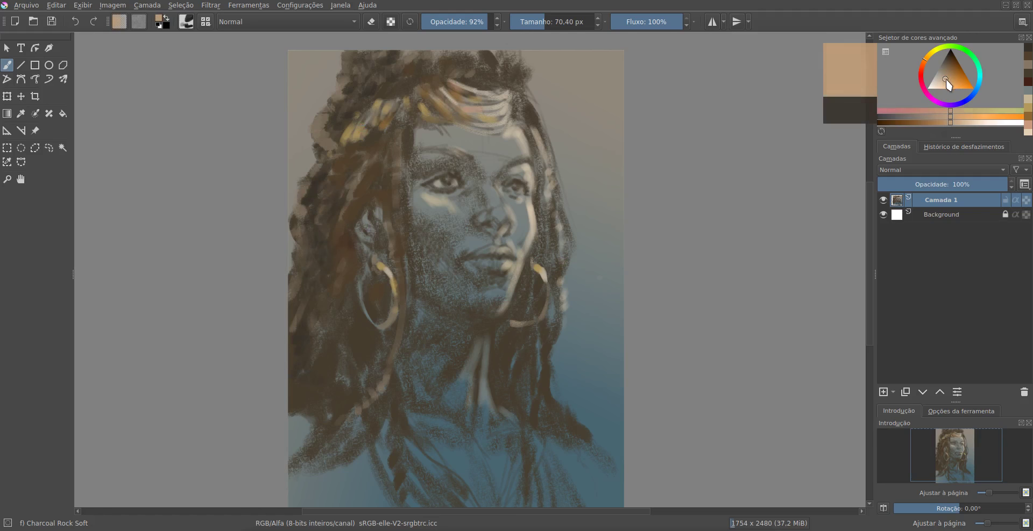
pyautogui.moveTo(554, 137)
pyautogui.mouseDown()
pyautogui.moveTo(581, 215)
pyautogui.moveTo(560, 75)
pyautogui.moveTo(613, 118)
pyautogui.moveTo(588, 75)
pyautogui.mouseUp()
# Add orange to the upper-left background and more tan on the right, then deepen hair, cheek, chin and neck shadows.
pyautogui.moveTo(301, 59); pyautogui.dragTo(344, 118)
pyautogui.moveTo(344, 81); pyautogui.dragTo(387, 177)
pyautogui.moveTo(570, 156); pyautogui.dragTo(597, 301)
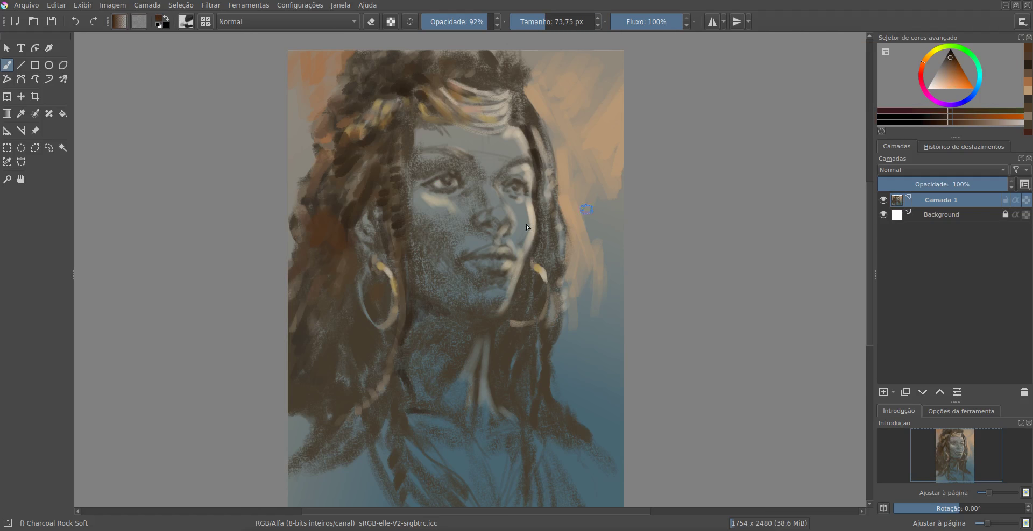
pyautogui.moveTo(312, 231)
pyautogui.mouseDown()
pyautogui.moveTo(337, 246)
pyautogui.moveTo(350, 320)
pyautogui.moveTo(293, 255)
pyautogui.mouseUp()
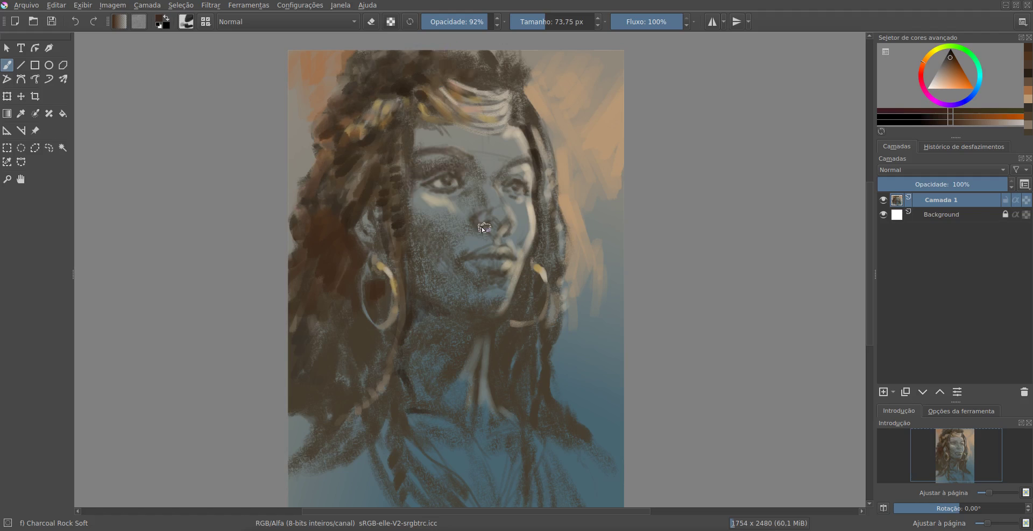
pyautogui.moveTo(483, 229)
pyautogui.mouseDown()
pyautogui.moveTo(425, 253)
pyautogui.moveTo(461, 350)
pyautogui.moveTo(453, 405)
pyautogui.moveTo(403, 402)
pyautogui.moveTo(481, 405)
pyautogui.moveTo(509, 368)
pyautogui.moveTo(454, 374)
pyautogui.moveTo(428, 334)
pyautogui.moveTo(471, 316)
pyautogui.mouseUp()
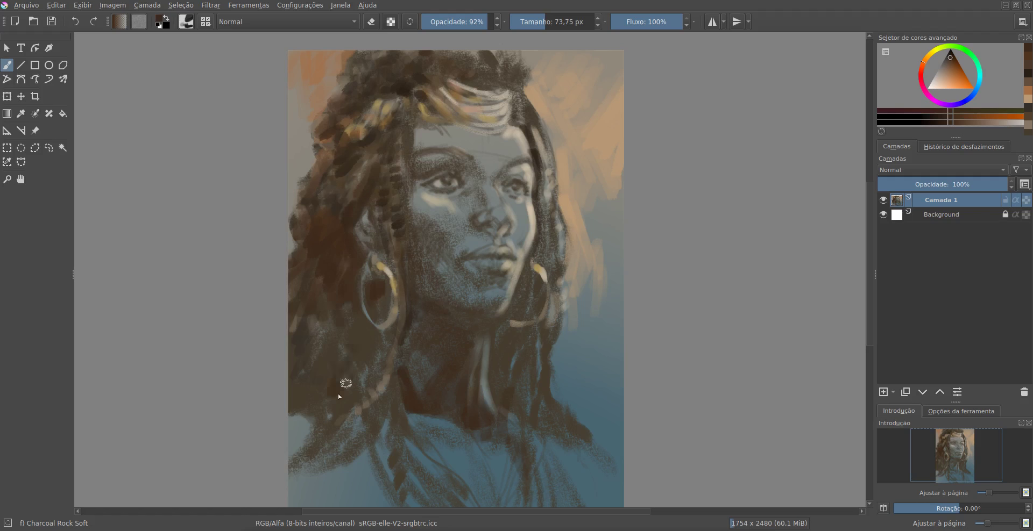
# Switch to the Chalk Grainy brush and add dark strokes to the left hair and earrings.
pyautogui.click(205, 24)
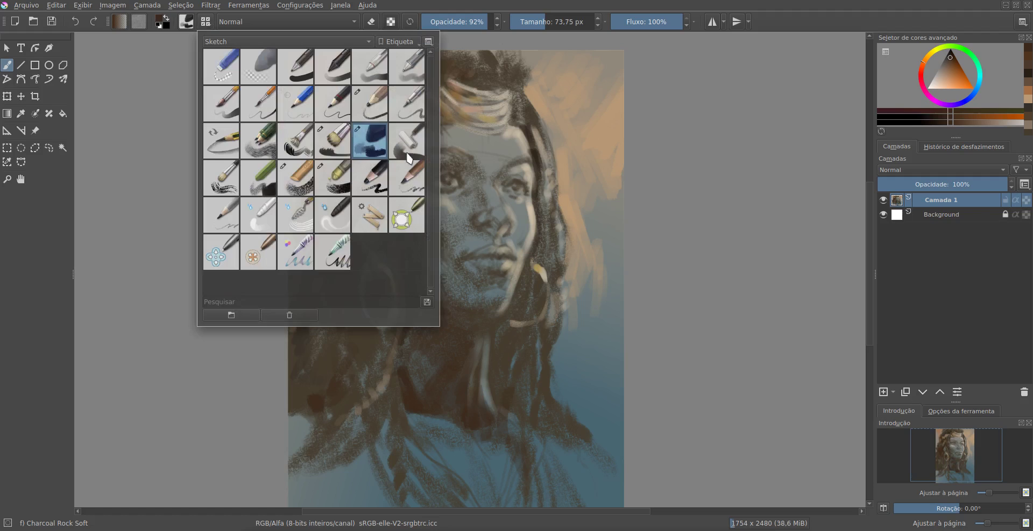
pyautogui.click(302, 182)
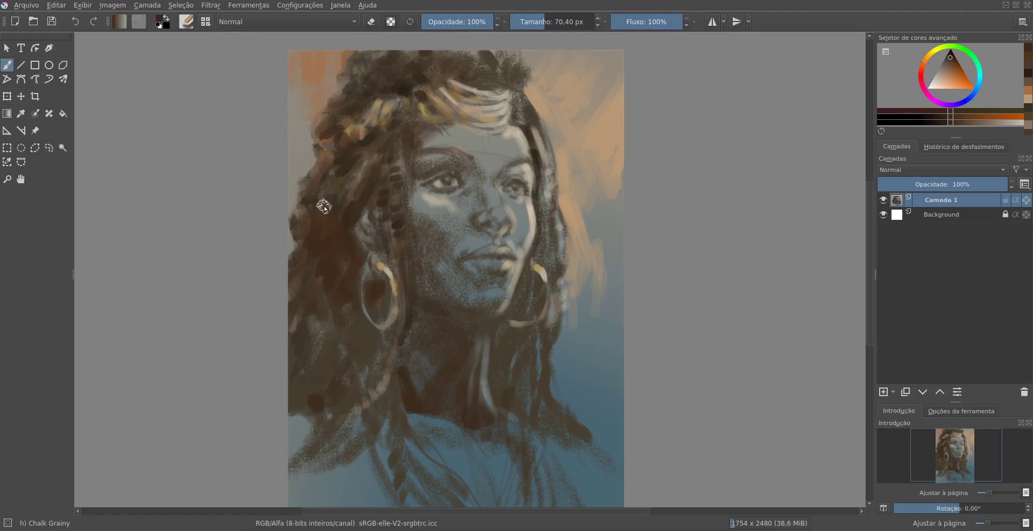
pyautogui.moveTo(324, 208); pyautogui.dragTo(304, 278)
pyautogui.moveTo(377, 272); pyautogui.dragTo(384, 312)
# Write a light tan signature near the bottom-left corner with a 7.26 px brush.
pyautogui.keyDown('ctrl'); pyautogui.click(344, 425); pyautogui.keyUp('ctrl')
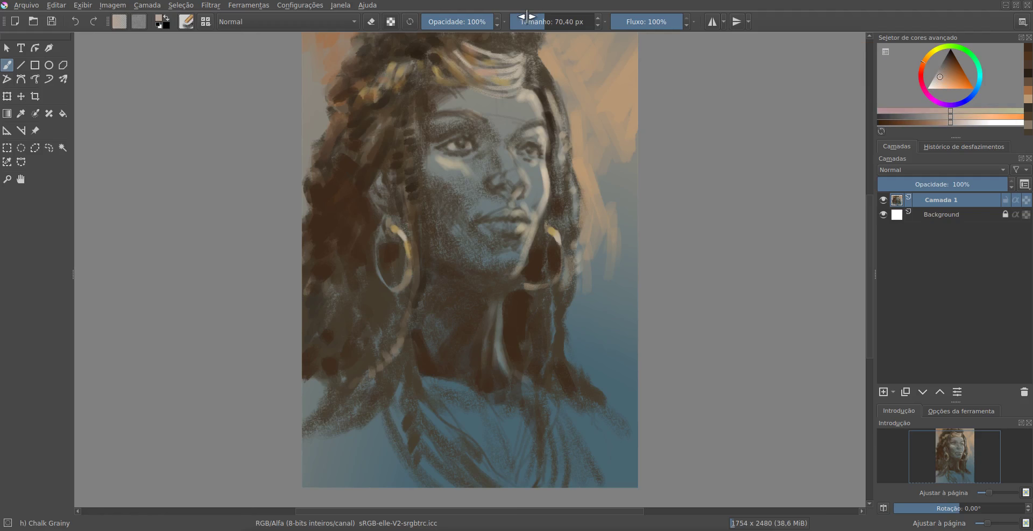
pyautogui.moveTo(377, 425); pyautogui.dragTo(344, 425)
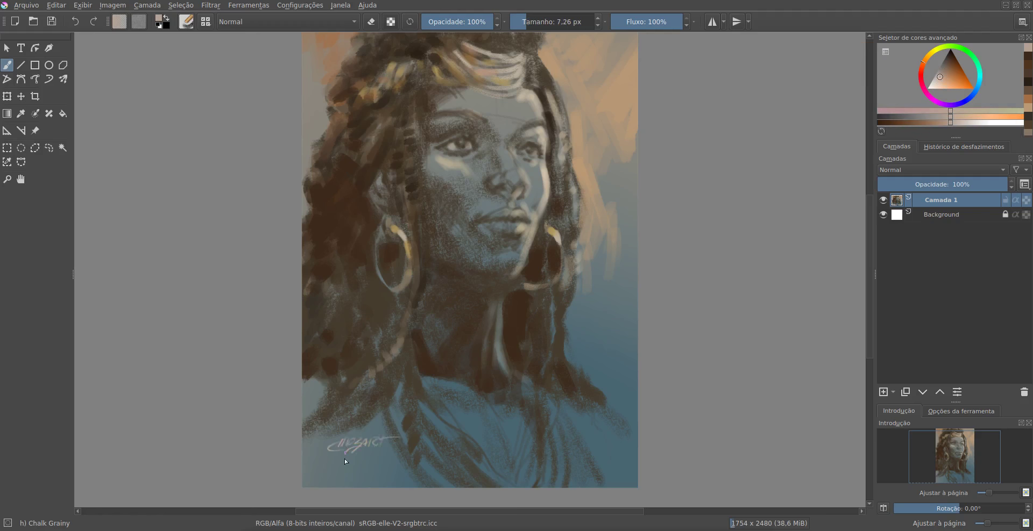
pyautogui.moveTo(345, 461); pyautogui.dragTo(396, 446)
pyautogui.scroll(5, 944, 447)
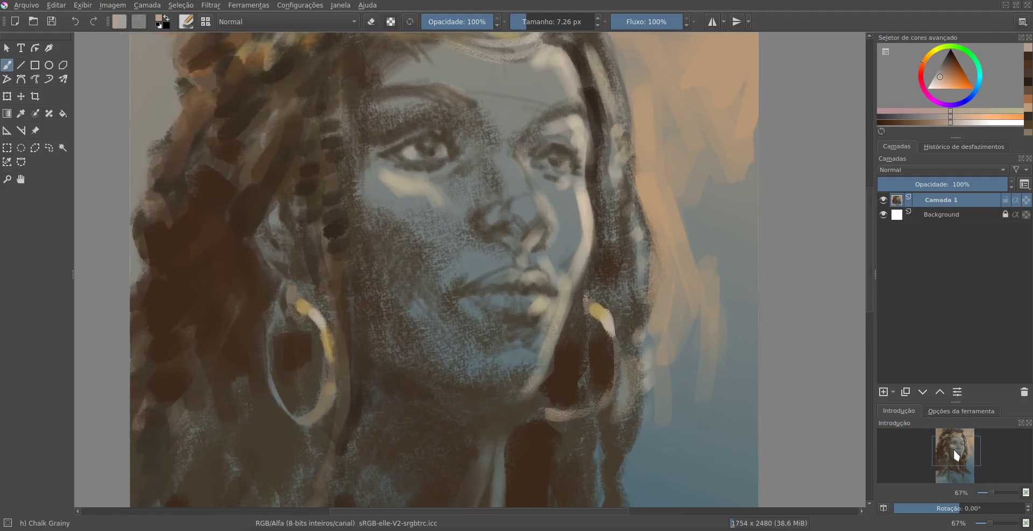